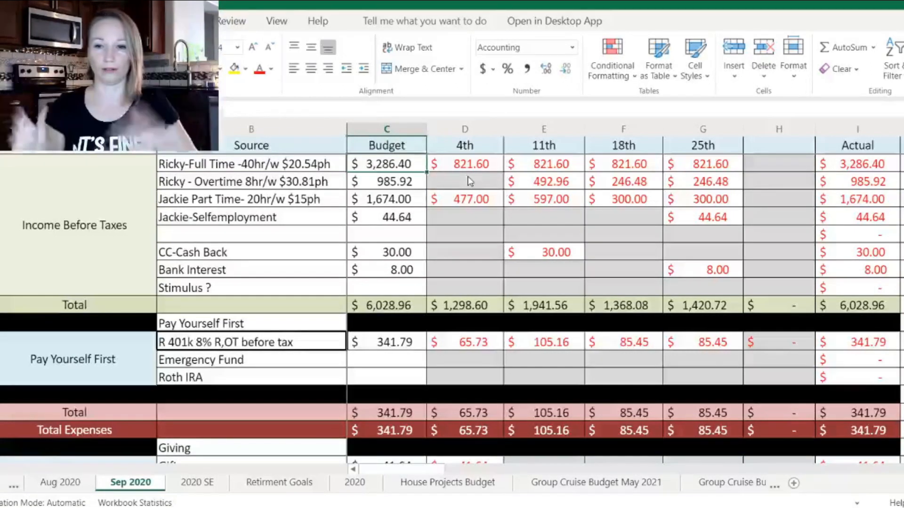
Review the September income rows by pay date, from overtime and part-time wages through self-employment, cash back and bank interest to the actual total.
{"action": "left_click", "coordinate": [512, 186]}
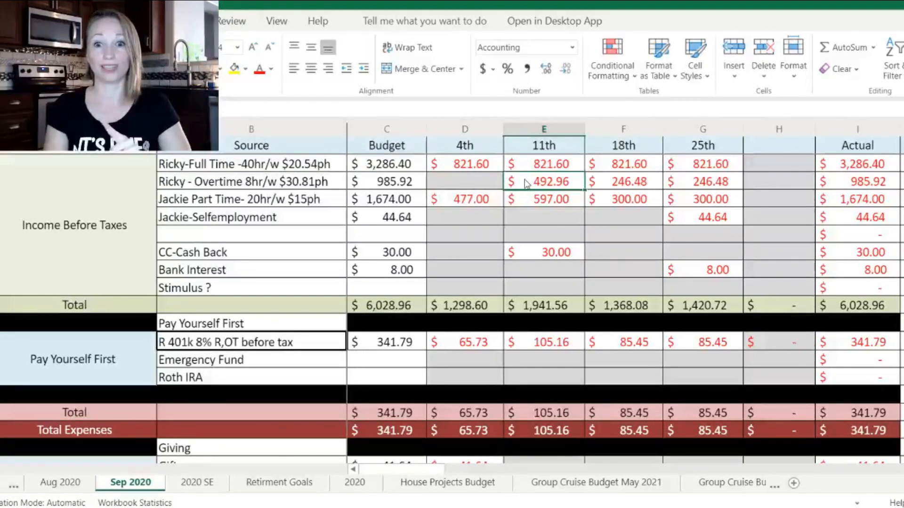
{"action": "left_click", "coordinate": [635, 189]}
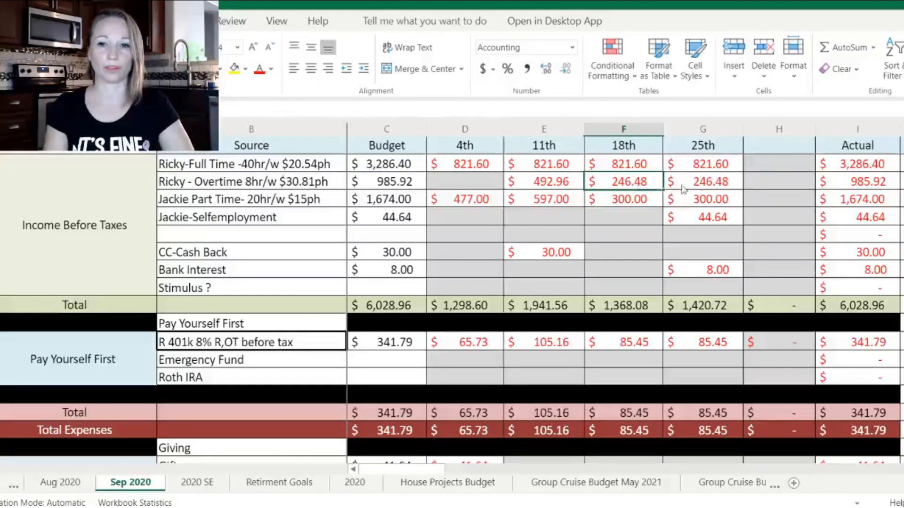
{"action": "left_click", "coordinate": [700, 185]}
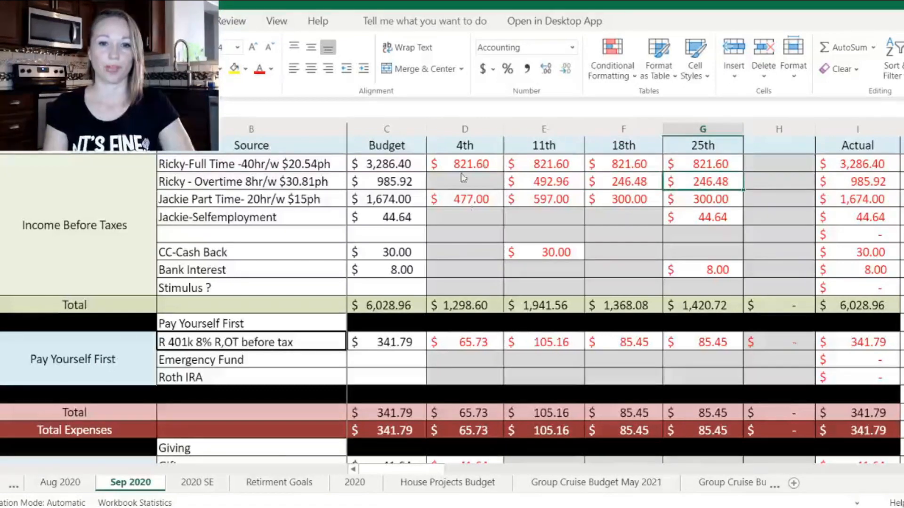
{"action": "left_click", "coordinate": [461, 198]}
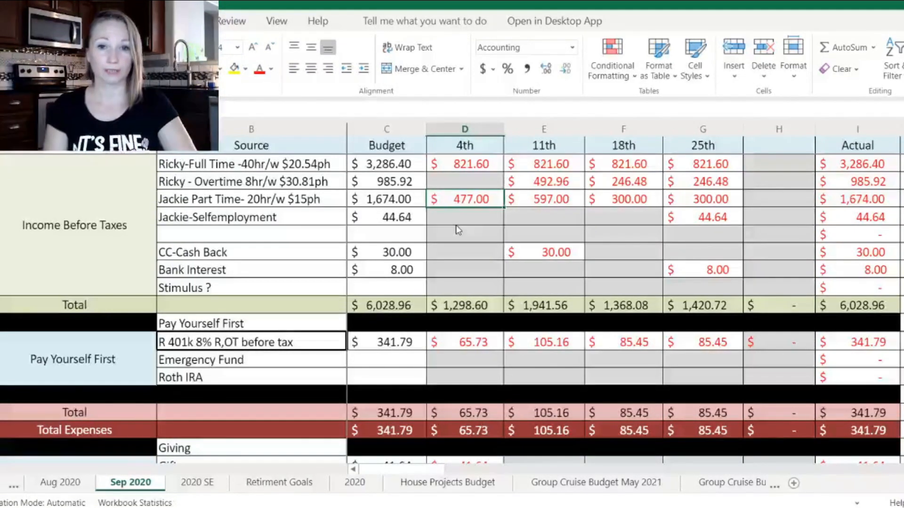
{"action": "left_click", "coordinate": [523, 201]}
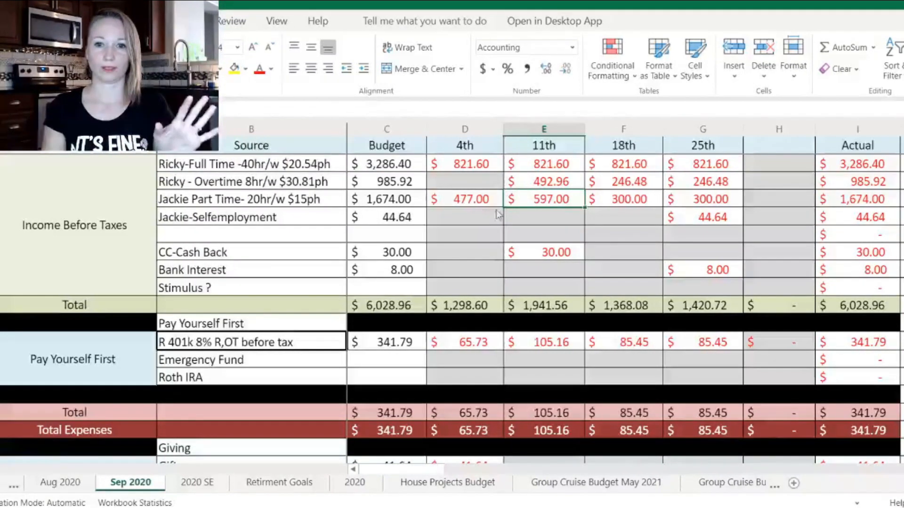
{"action": "left_click", "coordinate": [614, 194]}
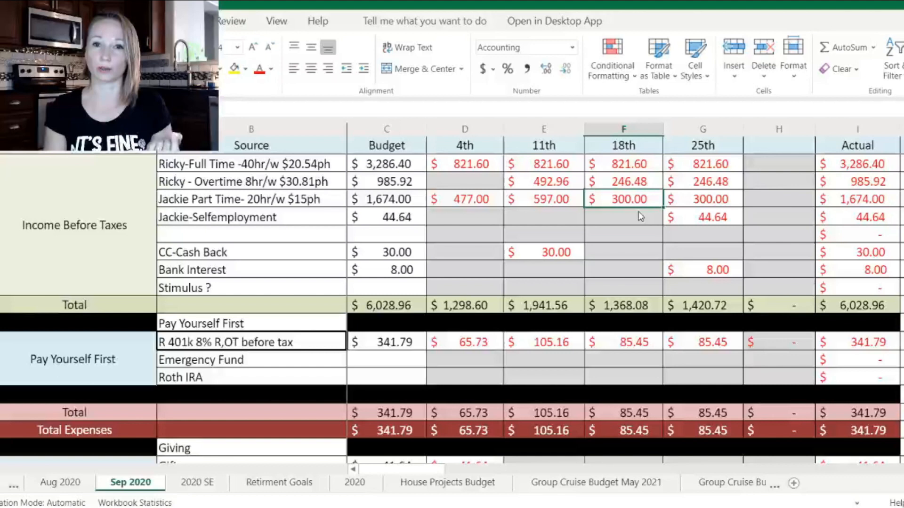
{"action": "left_click", "coordinate": [407, 222]}
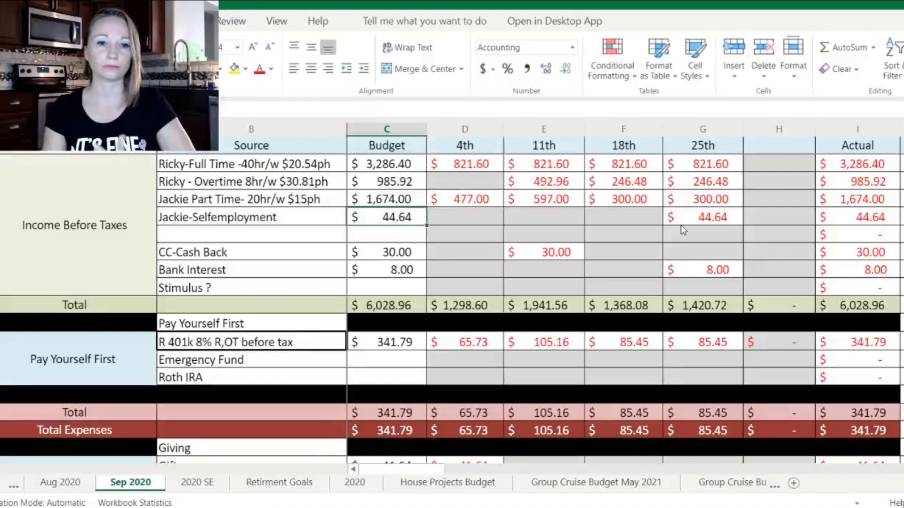
{"action": "left_click", "coordinate": [420, 254]}
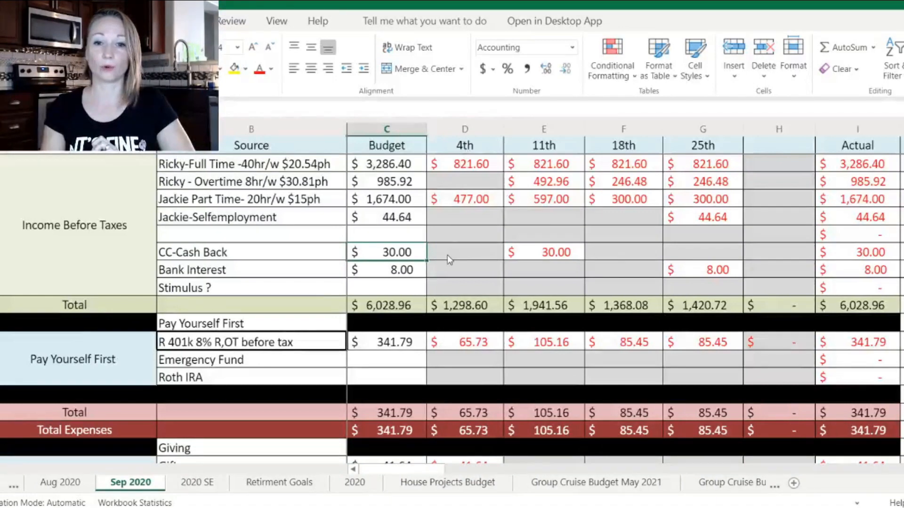
{"action": "left_click", "coordinate": [552, 254]}
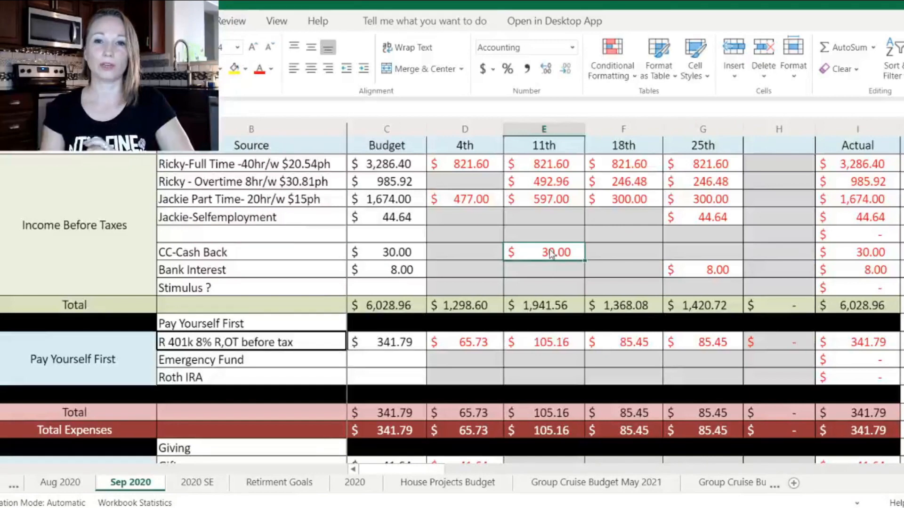
{"action": "left_click", "coordinate": [409, 273]}
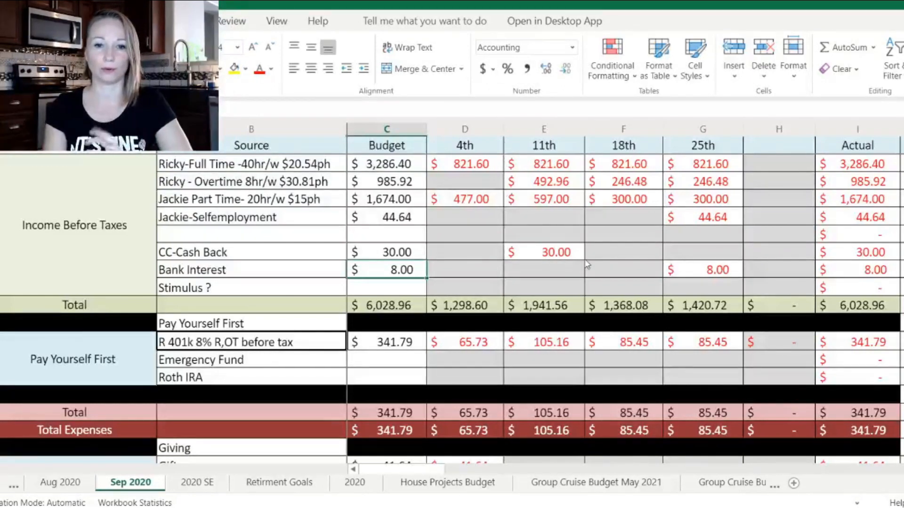
{"action": "left_click", "coordinate": [819, 309]}
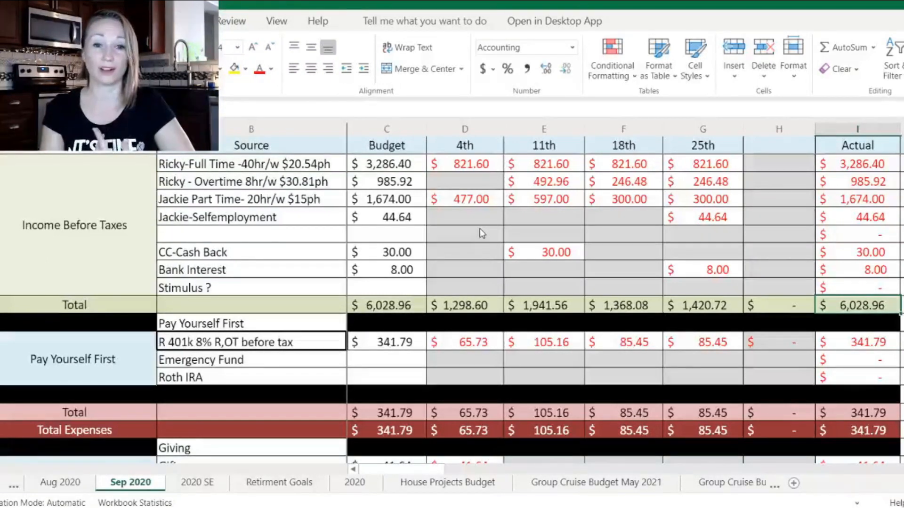
Look through the Pay Yourself First and Giving sections of the September budget.
{"action": "scroll", "coordinate": [481, 233], "scroll_direction": "down", "scroll_amount": 3}
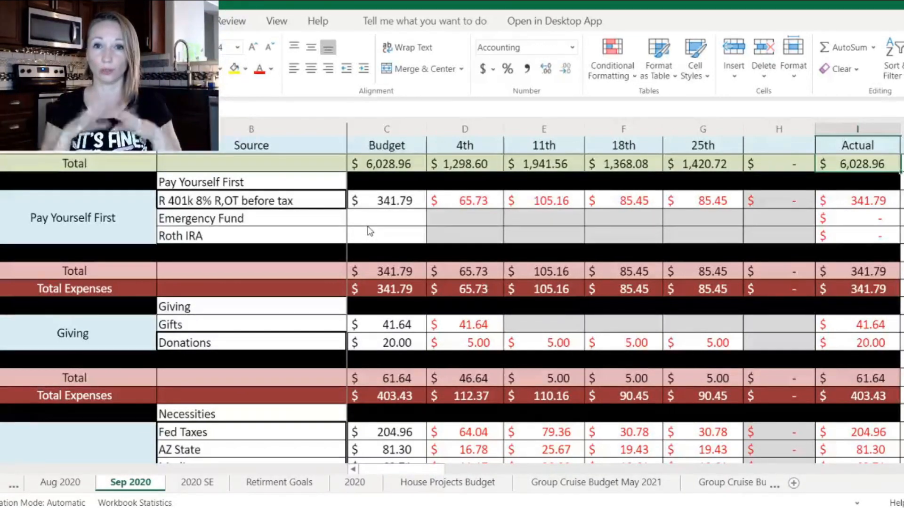
{"action": "scroll", "coordinate": [369, 230], "scroll_direction": "down", "scroll_amount": 2}
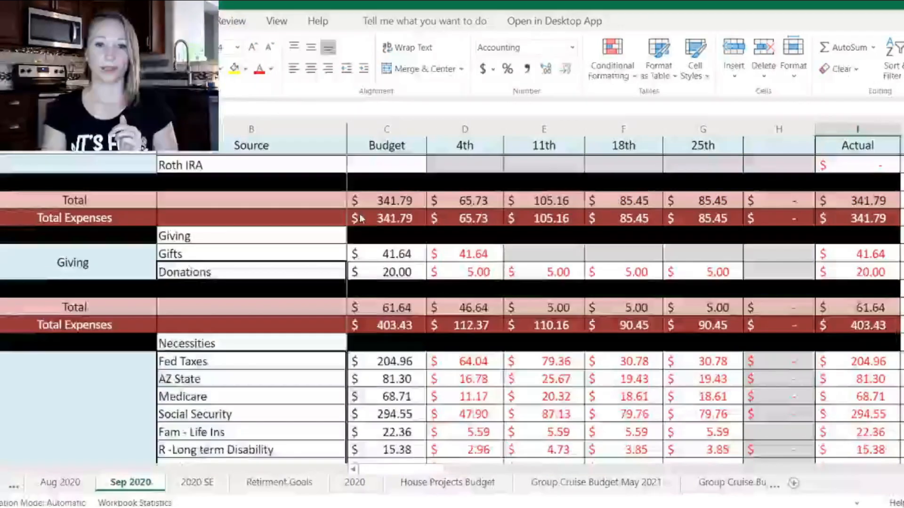
{"action": "scroll", "coordinate": [360, 219], "scroll_direction": "down", "scroll_amount": 2}
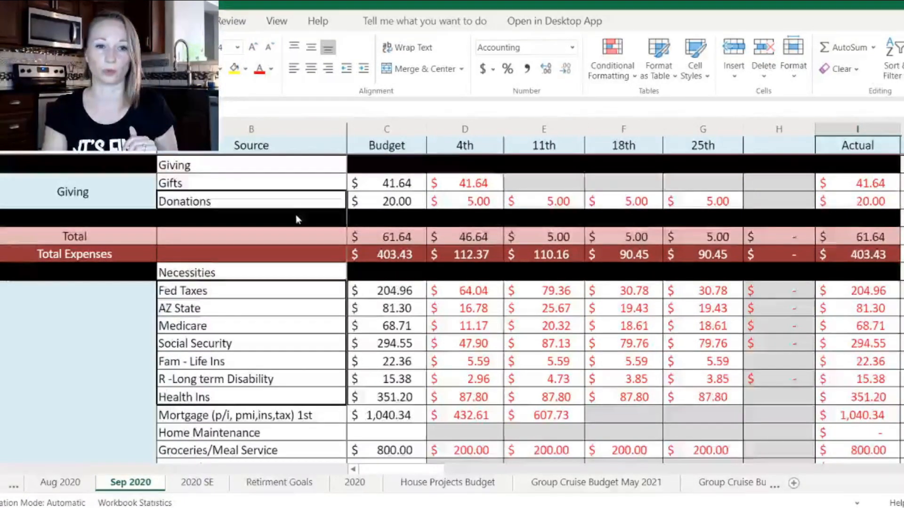
{"action": "scroll", "coordinate": [296, 216], "scroll_direction": "down", "scroll_amount": 1}
Examine the payroll taxes and insurance deductions under Necessities, including Medicare, Social Security, life insurance, long-term disability and health insurance.
{"action": "scroll", "coordinate": [297, 217], "scroll_direction": "down", "scroll_amount": 3}
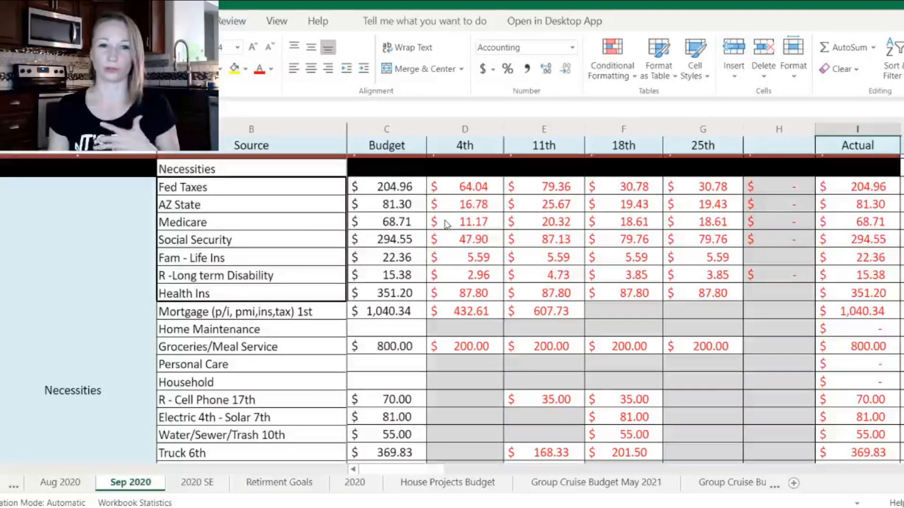
{"action": "left_click", "coordinate": [495, 226]}
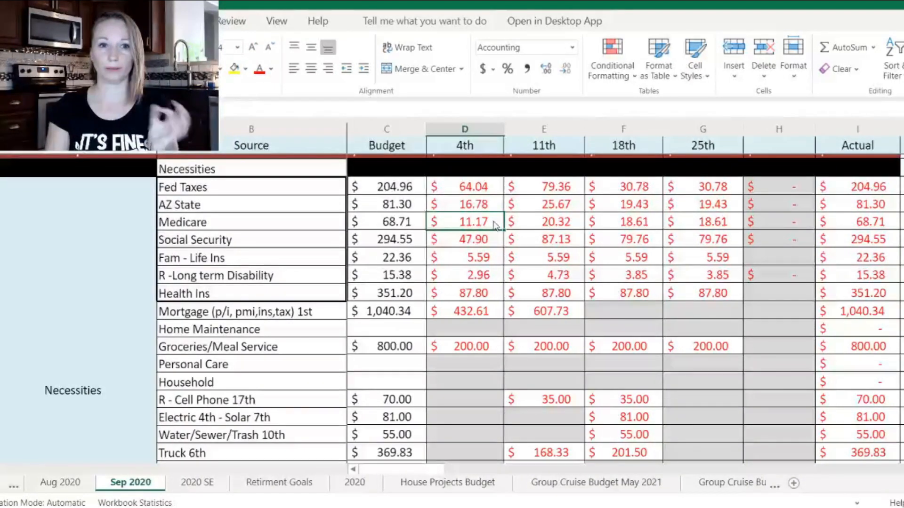
{"action": "left_click", "coordinate": [483, 241]}
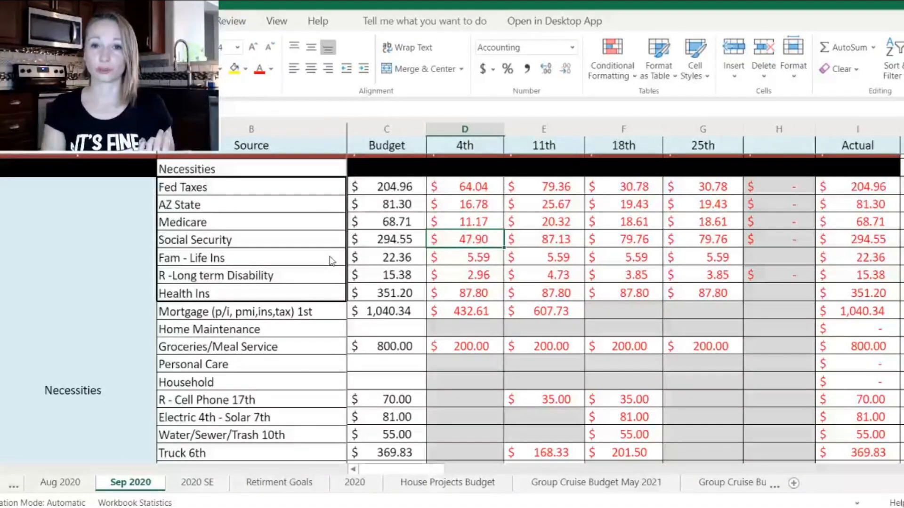
{"action": "left_click", "coordinate": [411, 259]}
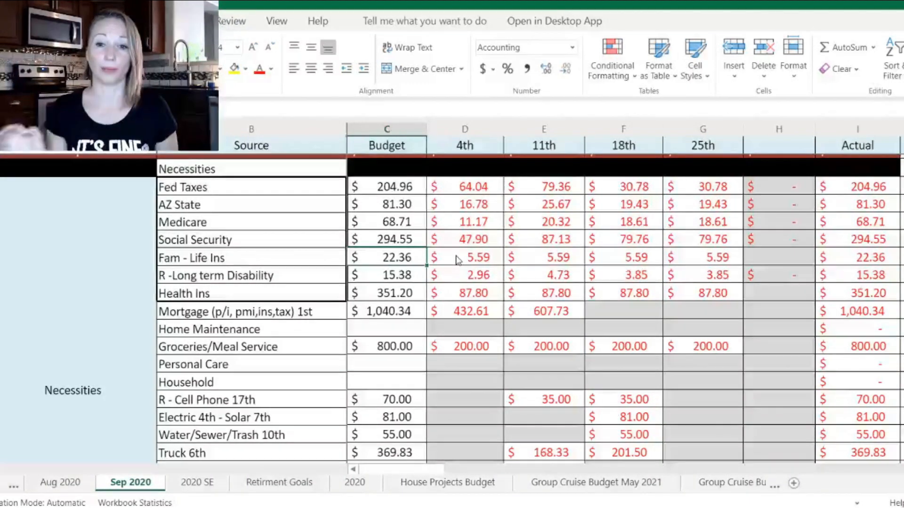
{"action": "left_click", "coordinate": [394, 278]}
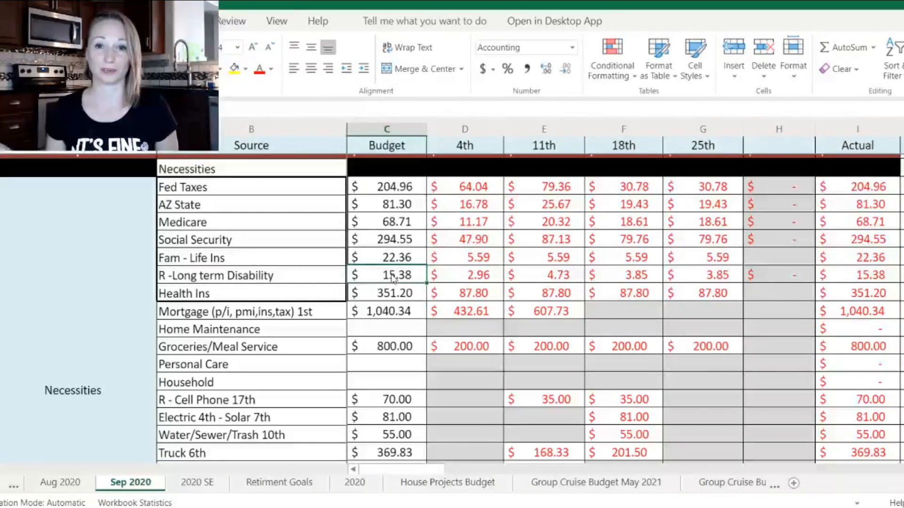
{"action": "left_click", "coordinate": [490, 278]}
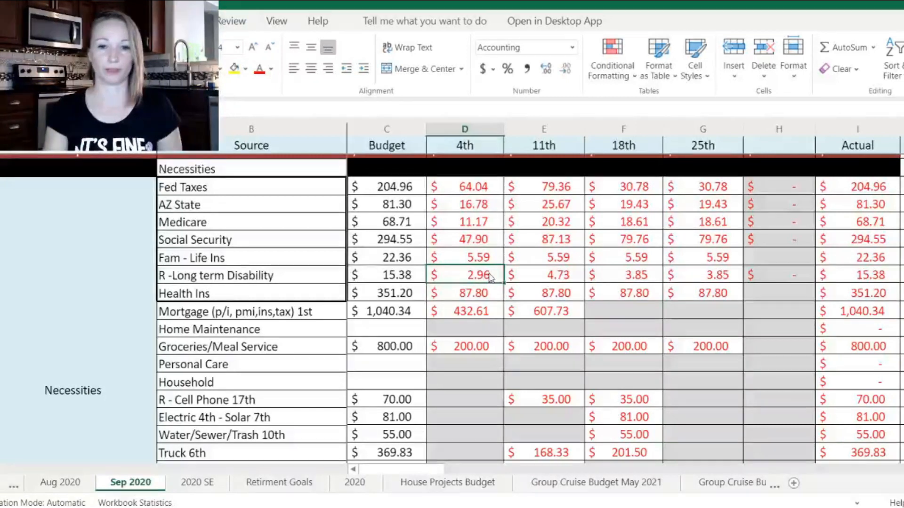
{"action": "left_click", "coordinate": [403, 278]}
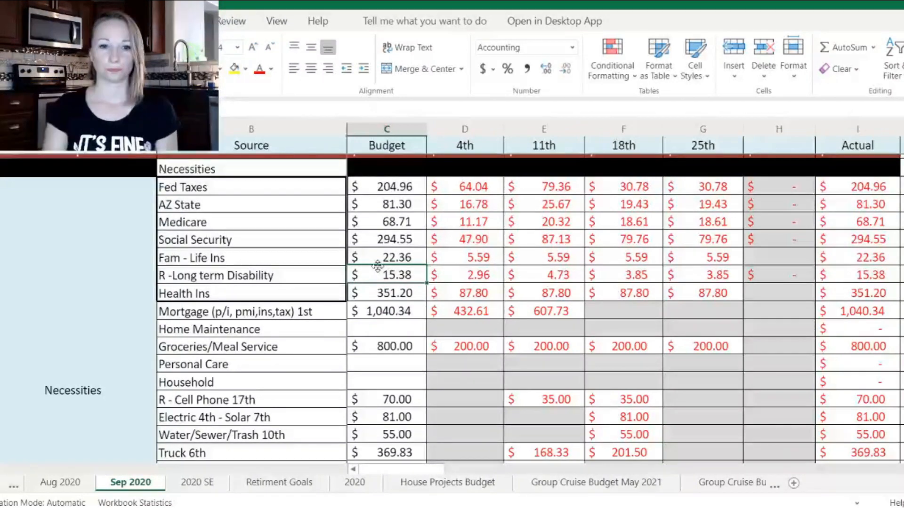
{"action": "left_click", "coordinate": [448, 294]}
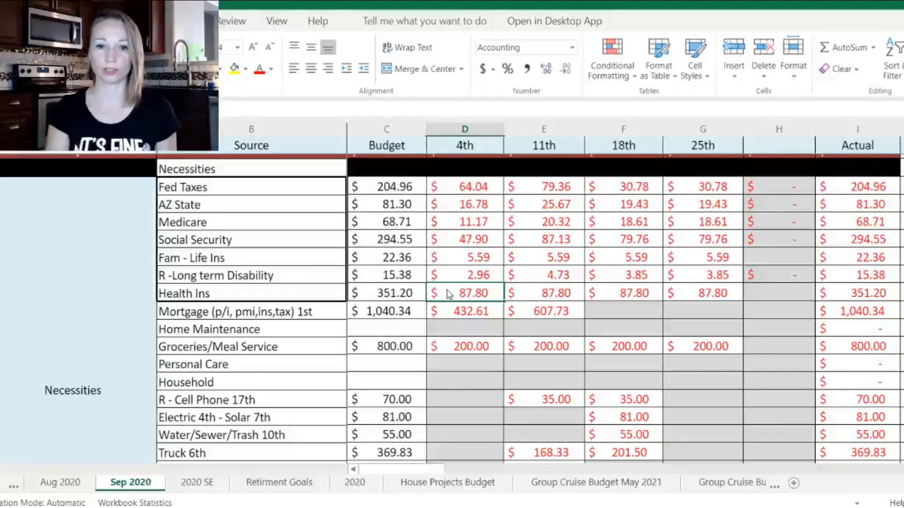
{"action": "key", "text": "Left"}
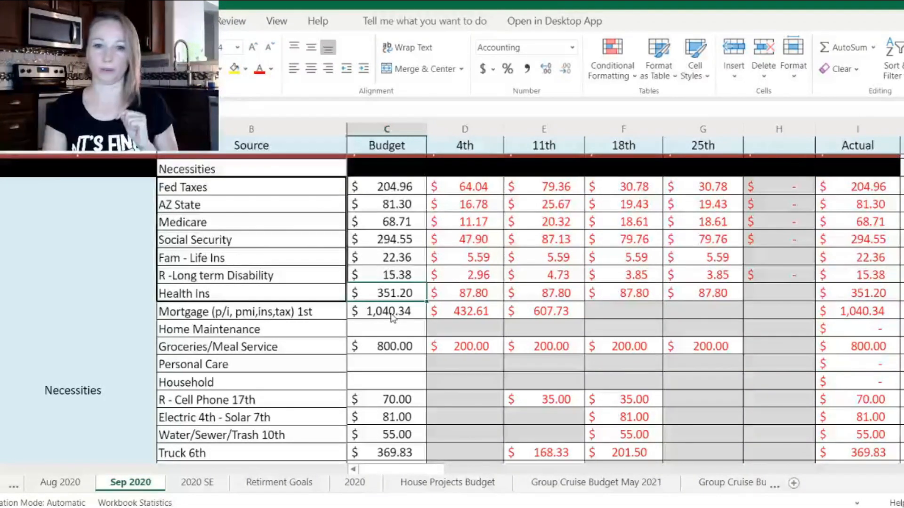
Examine the household bills under Necessities: mortgage, groceries, cell phone, electric and water, including the pay dates that cover the phone and water bills.
{"action": "left_click", "coordinate": [373, 315]}
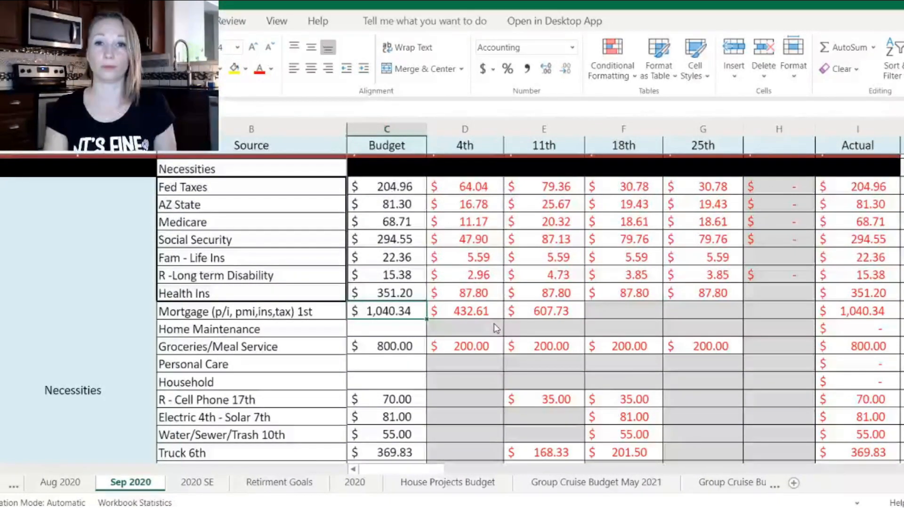
{"action": "left_click", "coordinate": [387, 348]}
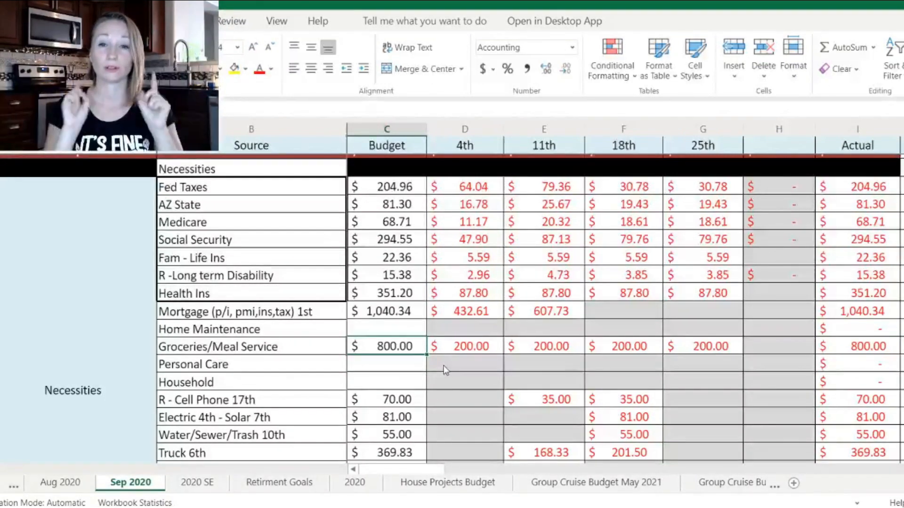
{"action": "scroll", "coordinate": [444, 365], "scroll_direction": "down", "scroll_amount": 2}
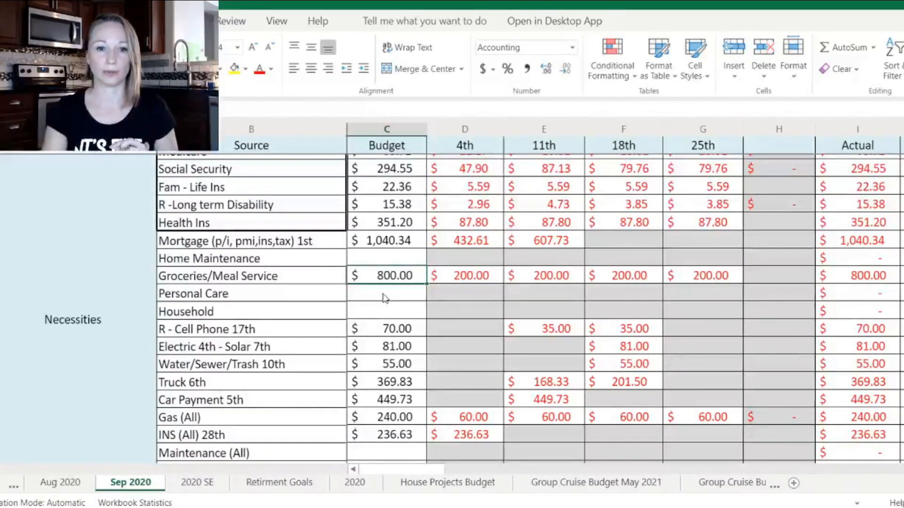
{"action": "scroll", "coordinate": [430, 301], "scroll_direction": "down", "scroll_amount": 2}
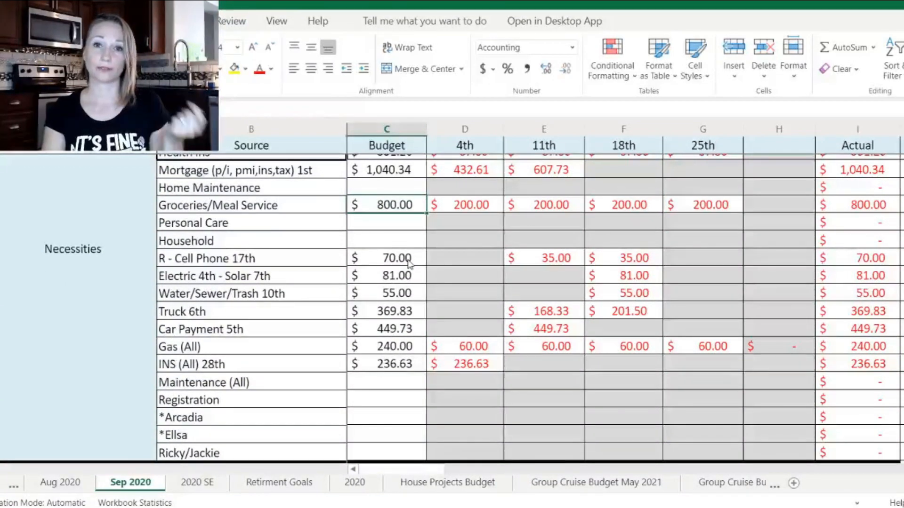
{"action": "left_click", "coordinate": [409, 263]}
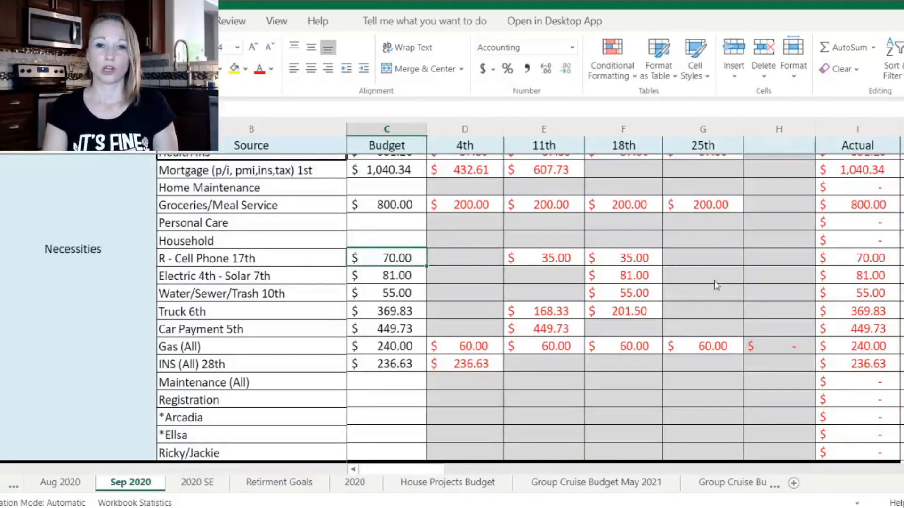
{"action": "left_click", "coordinate": [554, 263]}
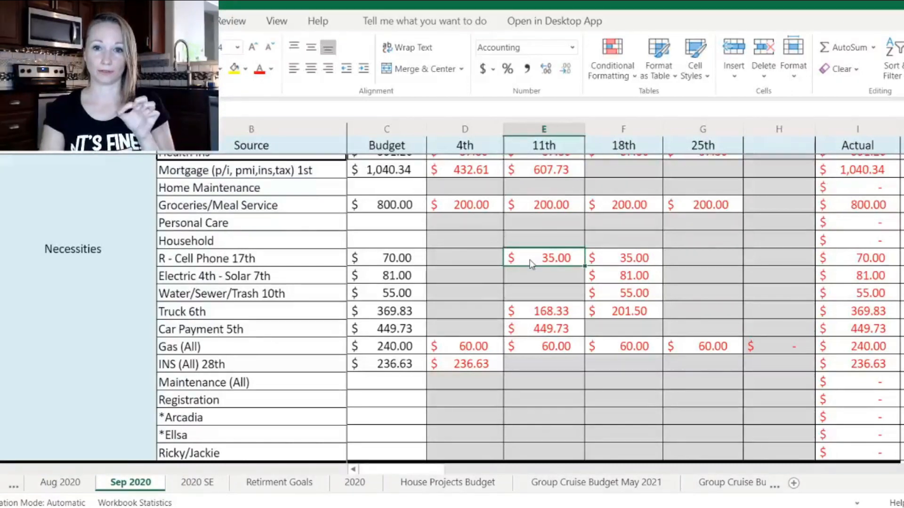
{"action": "left_click", "coordinate": [615, 264]}
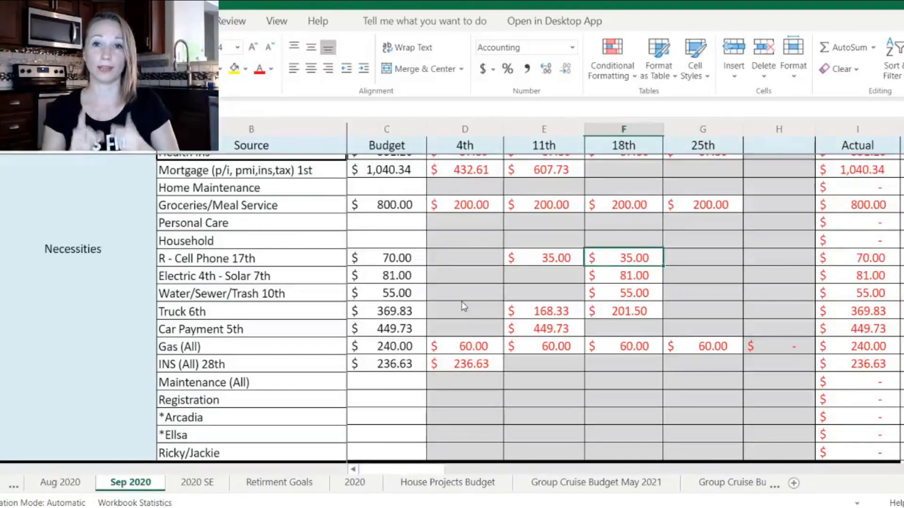
{"action": "left_click", "coordinate": [395, 276]}
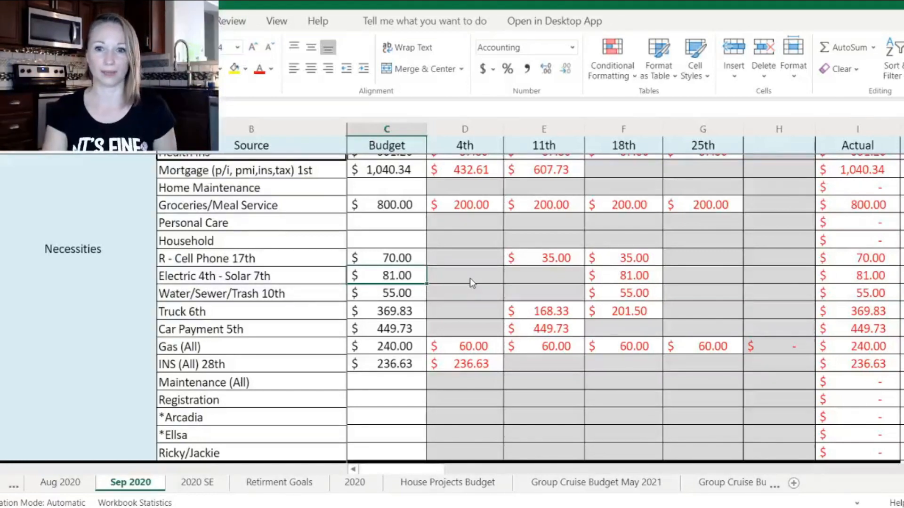
{"action": "left_click", "coordinate": [387, 295]}
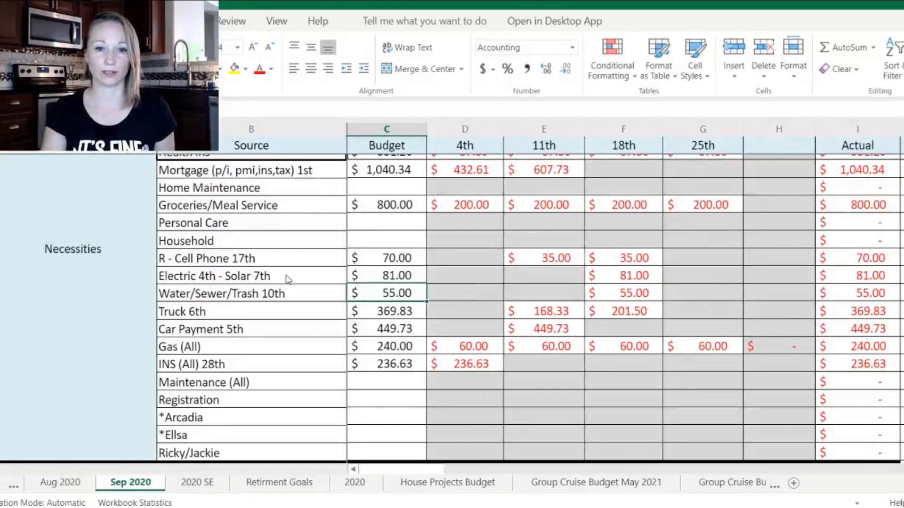
{"action": "left_click", "coordinate": [367, 279]}
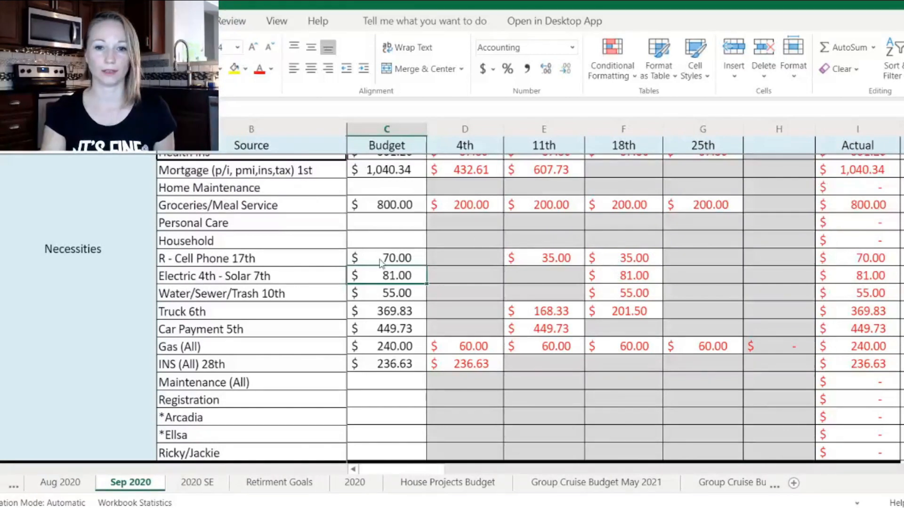
{"action": "left_click", "coordinate": [365, 298]}
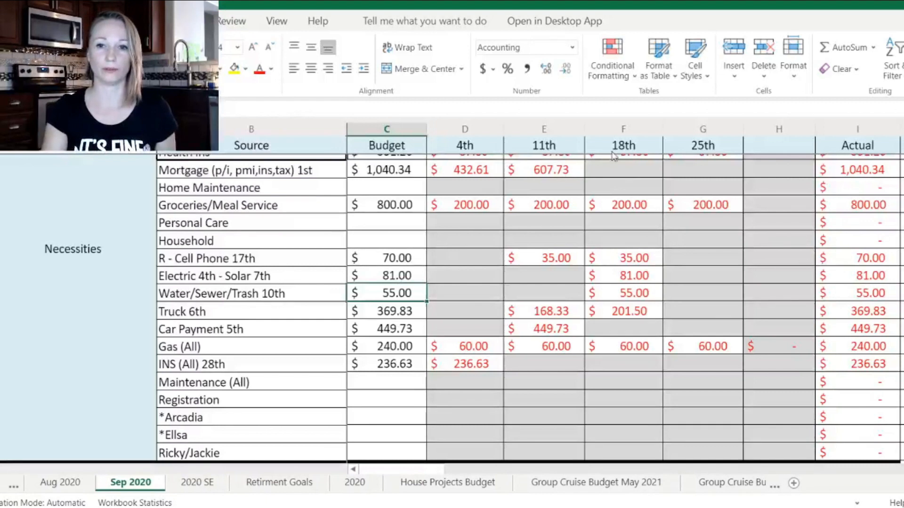
{"action": "left_click", "coordinate": [647, 302]}
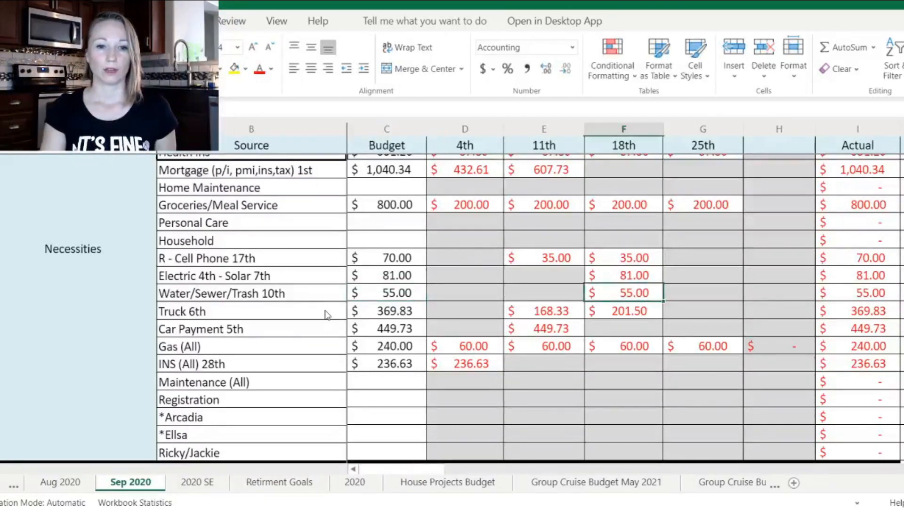
Examine the truck and car payment rows under Necessities, including the pay dates that cover each payment.
{"action": "left_click", "coordinate": [397, 315]}
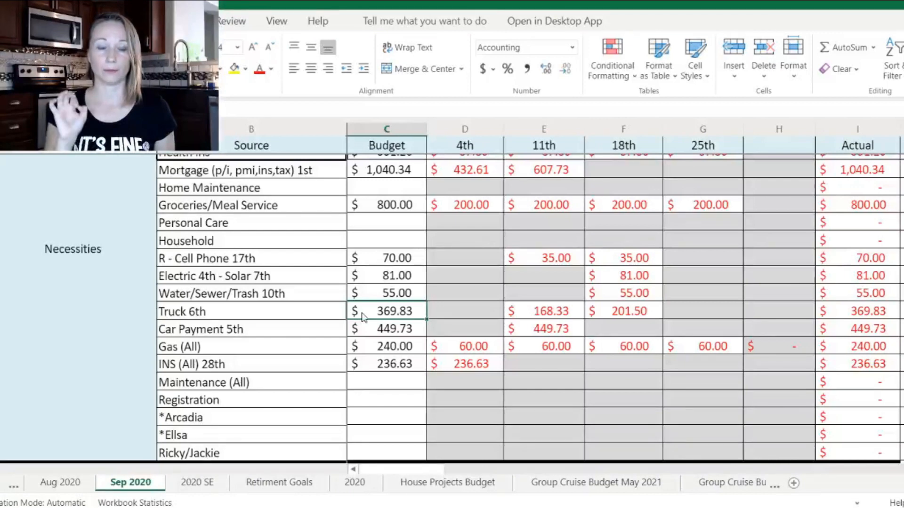
{"action": "left_click", "coordinate": [561, 317]}
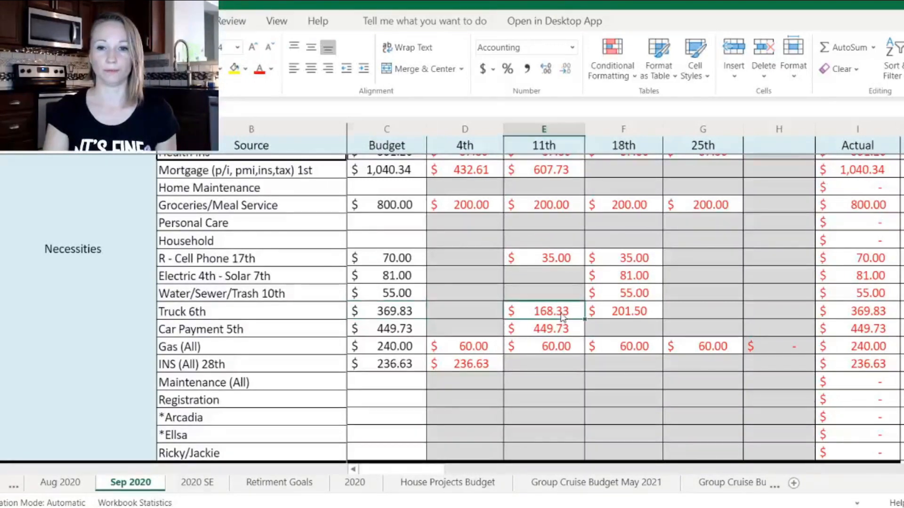
{"action": "left_click", "coordinate": [611, 314]}
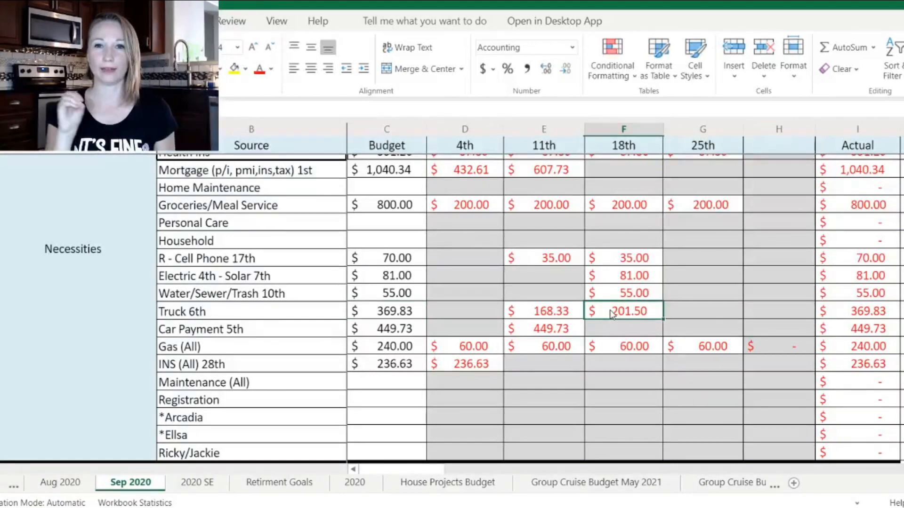
{"action": "left_click", "coordinate": [395, 334]}
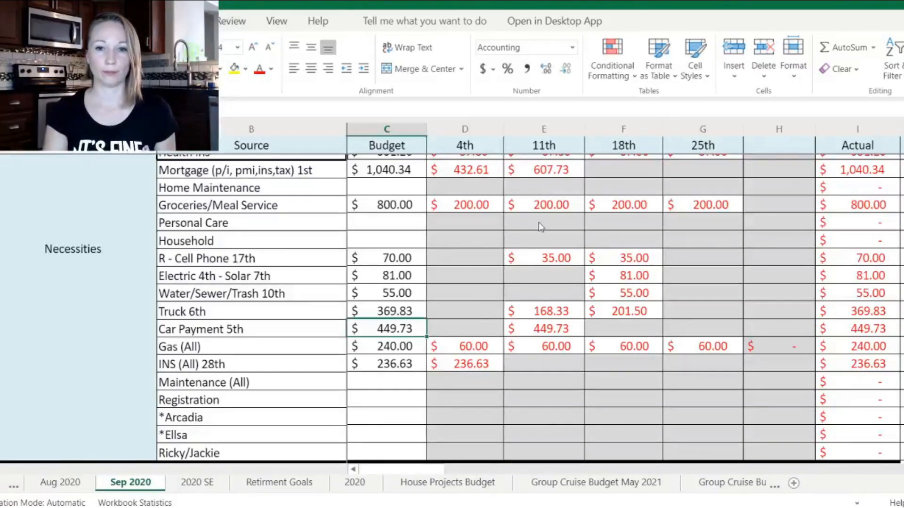
{"action": "left_click", "coordinate": [524, 333]}
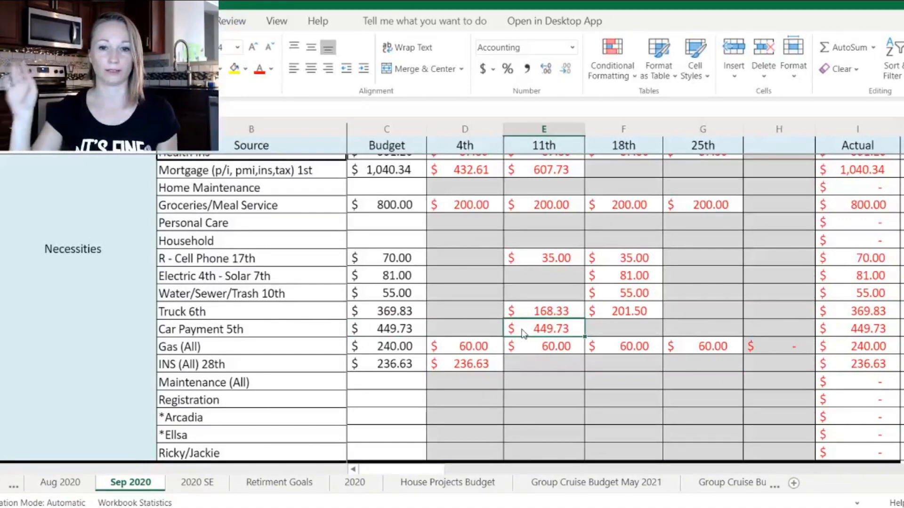
Examine the gas and vehicle insurance rows under Necessities, including the pay date that covers the insurance.
{"action": "left_click", "coordinate": [386, 352]}
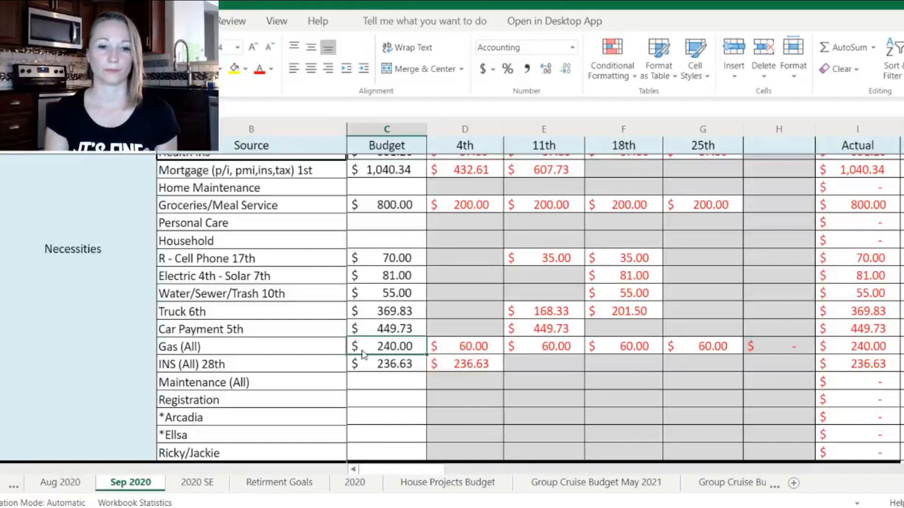
{"action": "left_click", "coordinate": [379, 366]}
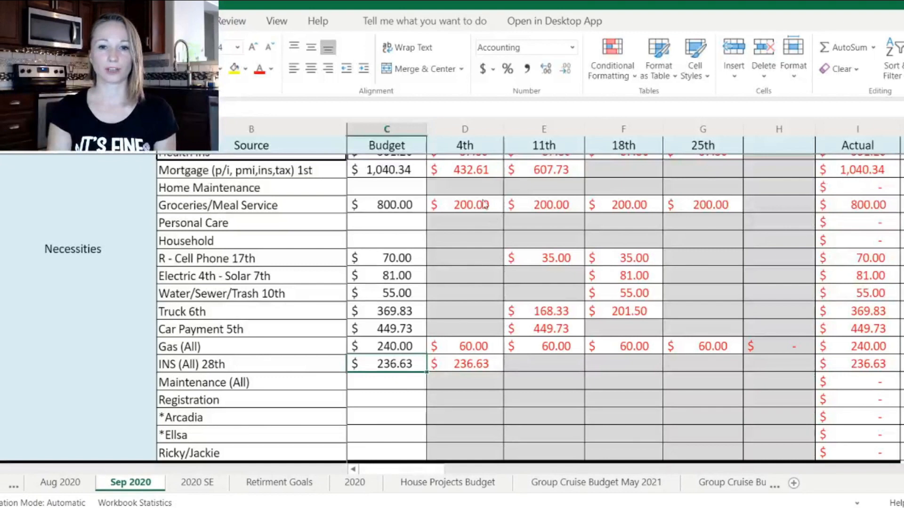
{"action": "left_click", "coordinate": [456, 363]}
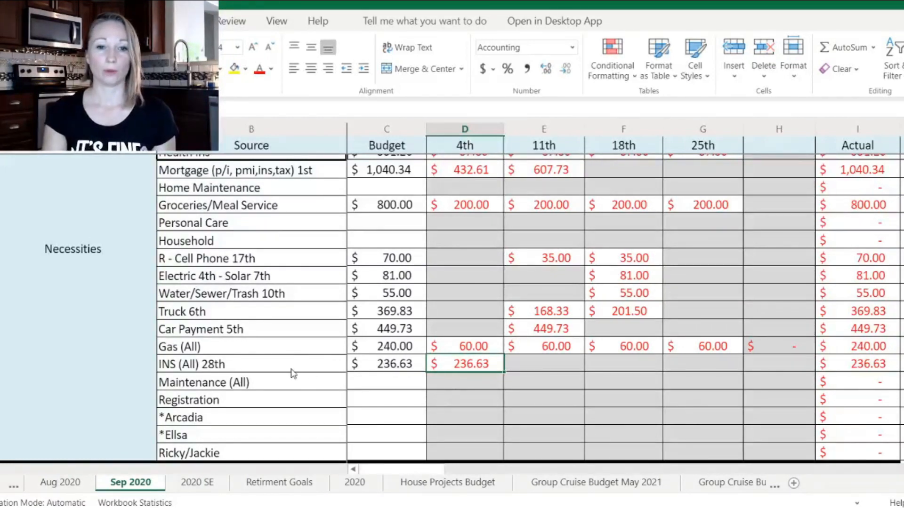
{"action": "left_click", "coordinate": [376, 366]}
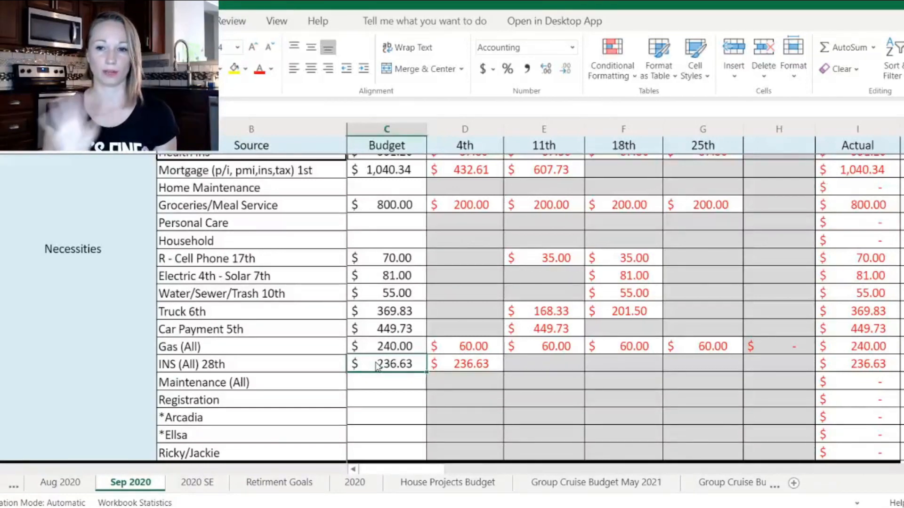
Review the Extra Debt Payoff and Fun sections of the September budget, including their totals and the final balance per pay date.
{"action": "scroll", "coordinate": [446, 307], "scroll_direction": "down", "scroll_amount": 5}
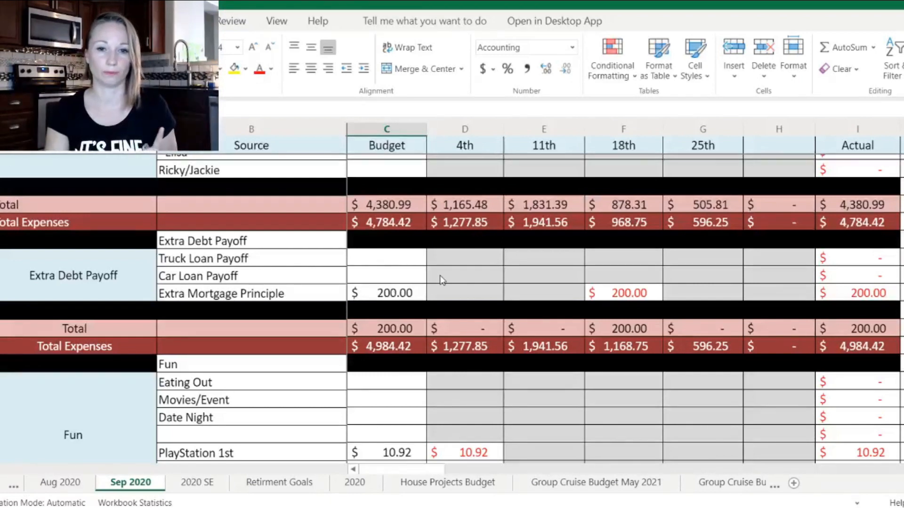
{"action": "scroll", "coordinate": [443, 280], "scroll_direction": "down", "scroll_amount": 3}
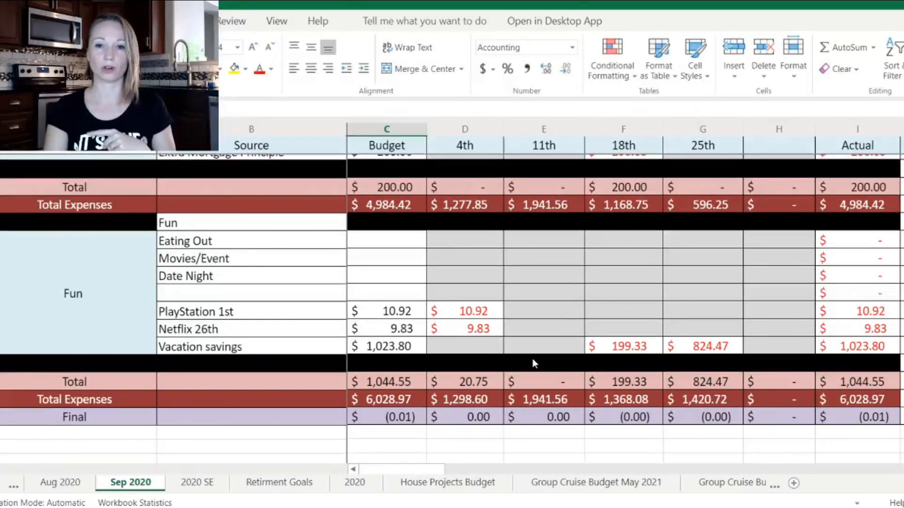
{"action": "scroll", "coordinate": [533, 359], "scroll_direction": "up", "scroll_amount": 3}
{"action": "scroll", "coordinate": [533, 359], "scroll_direction": "up", "scroll_amount": 4}
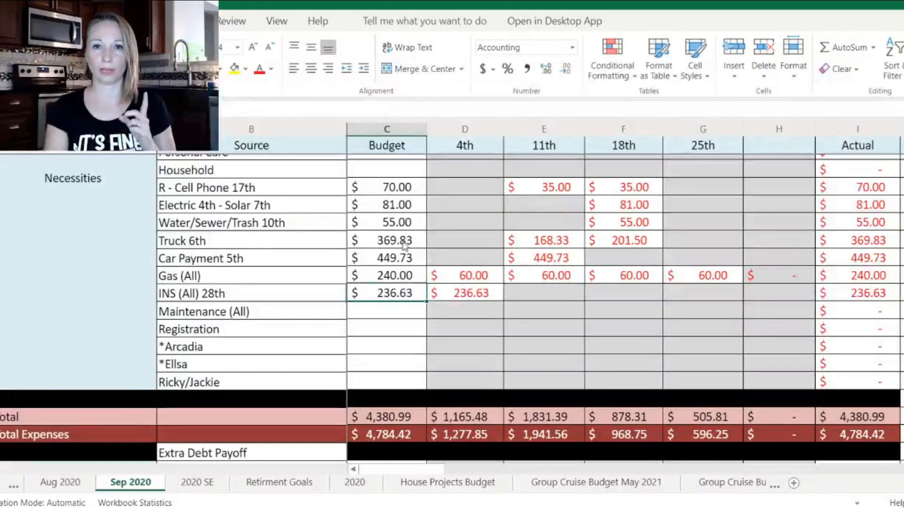
{"action": "scroll", "coordinate": [515, 329], "scroll_direction": "down", "scroll_amount": 5}
{"action": "scroll", "coordinate": [571, 330], "scroll_direction": "down", "scroll_amount": 3}
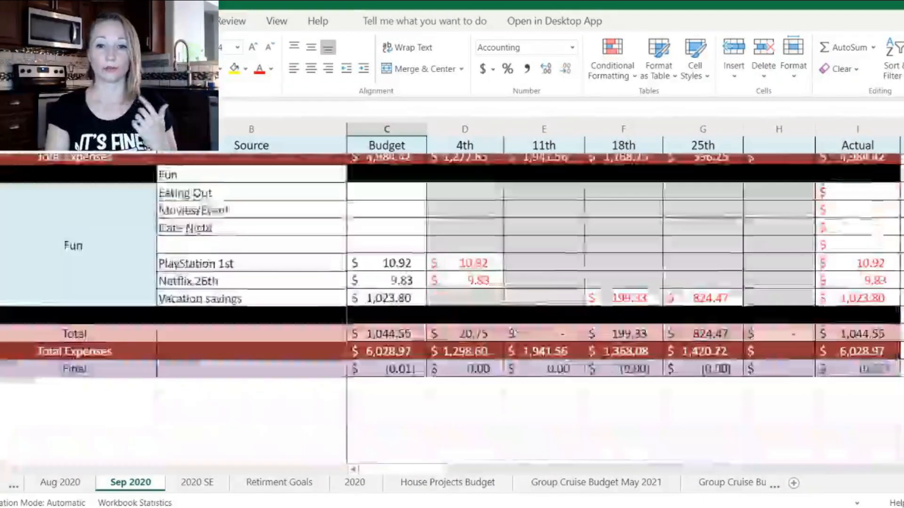
{"action": "scroll", "coordinate": [571, 329], "scroll_direction": "up", "scroll_amount": 2}
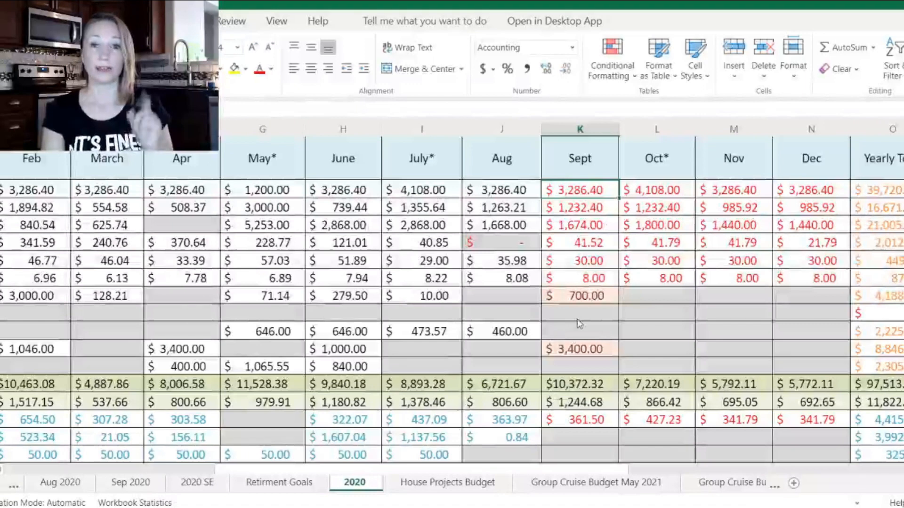
Check the two orange-shaded September income amounts on the 2020 yearly sheet.
{"action": "left_click", "coordinate": [579, 351]}
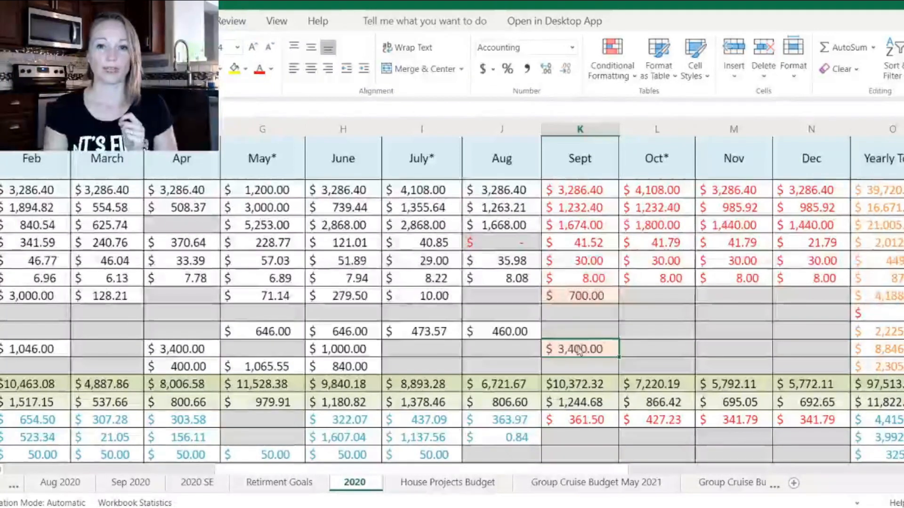
{"action": "left_click", "coordinate": [575, 296]}
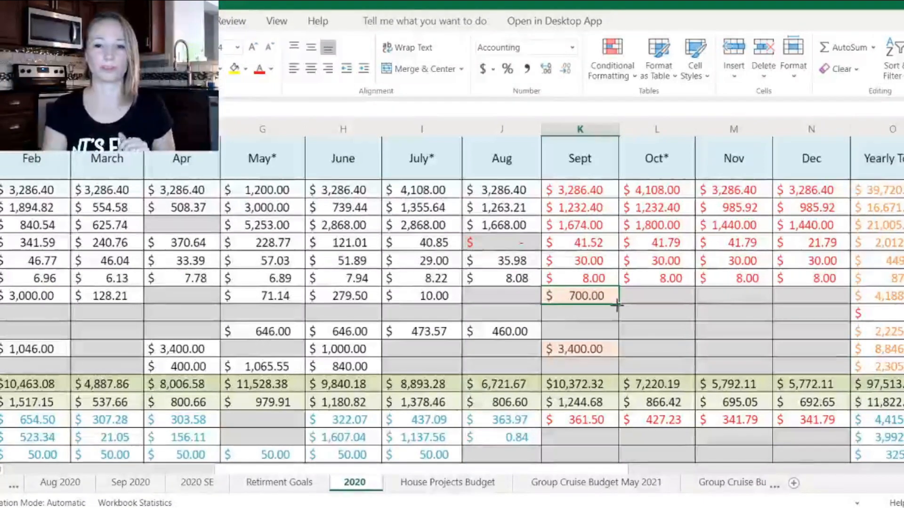
Open the 2021 yearly sheet and look through its monthly plan from Income Before Taxes through the Debt Payoff and Fun sections.
{"action": "left_click", "coordinate": [1, 485]}
{"action": "left_click", "coordinate": [1, 485]}
{"action": "left_click", "coordinate": [1, 485]}
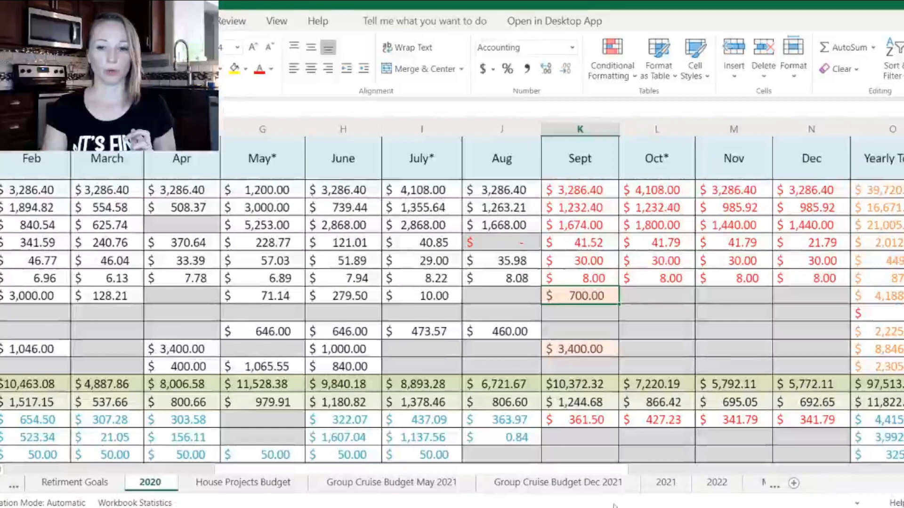
{"action": "left_click", "coordinate": [665, 484]}
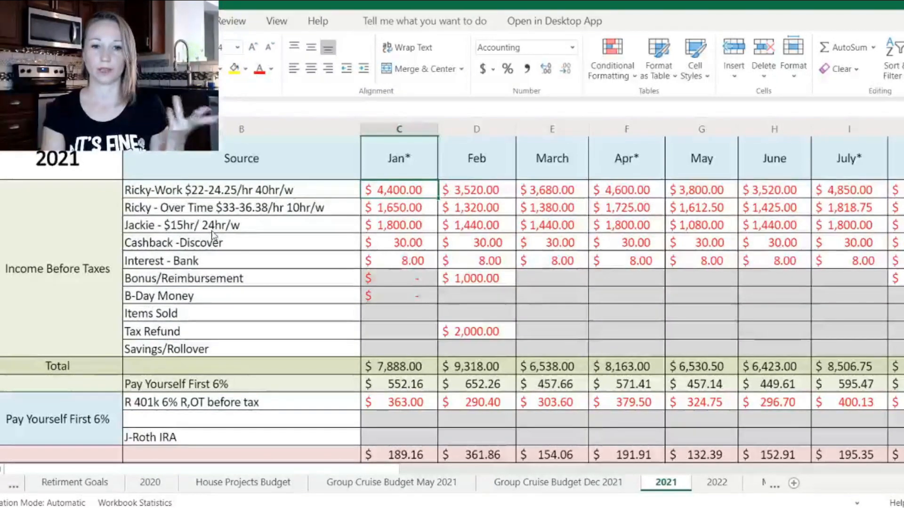
{"action": "scroll", "coordinate": [343, 222], "scroll_direction": "down", "scroll_amount": 3}
{"action": "scroll", "coordinate": [452, 301], "scroll_direction": "down", "scroll_amount": 15}
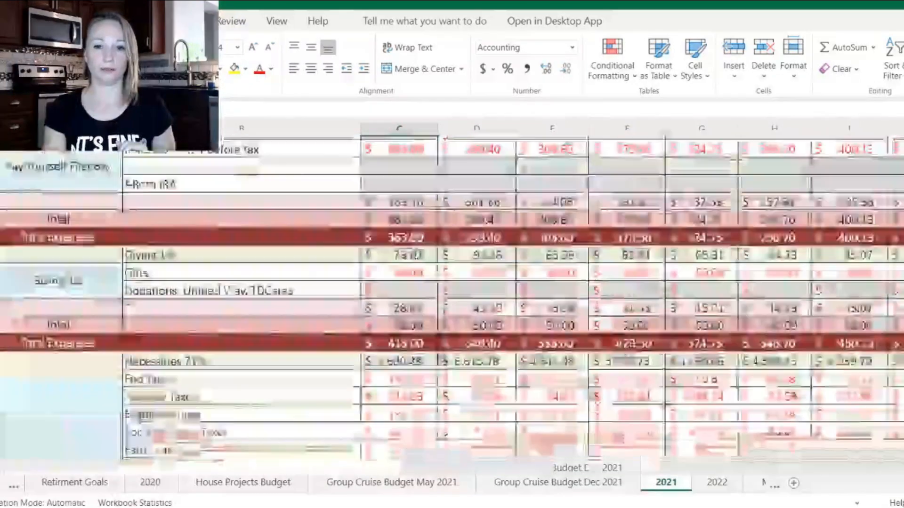
{"action": "scroll", "coordinate": [237, 227], "scroll_direction": "down", "scroll_amount": 6}
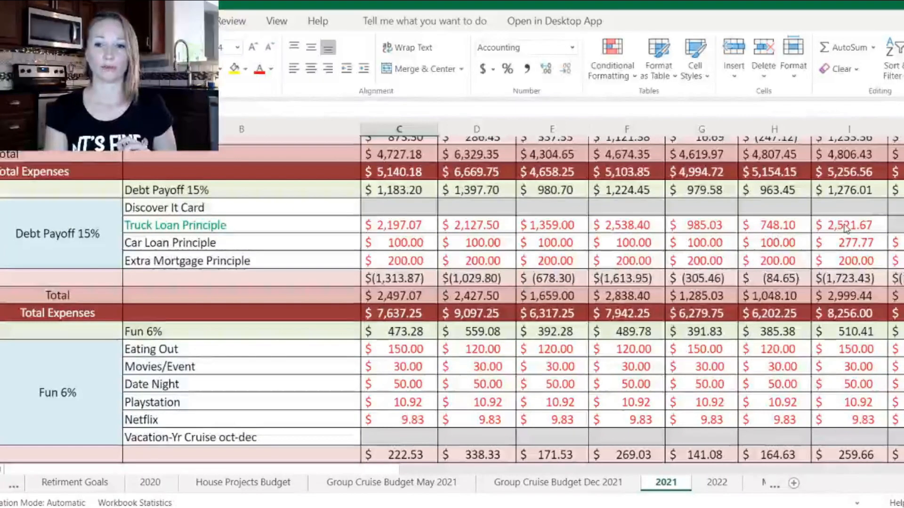
{"action": "scroll", "coordinate": [845, 229], "scroll_direction": "up", "scroll_amount": 10}
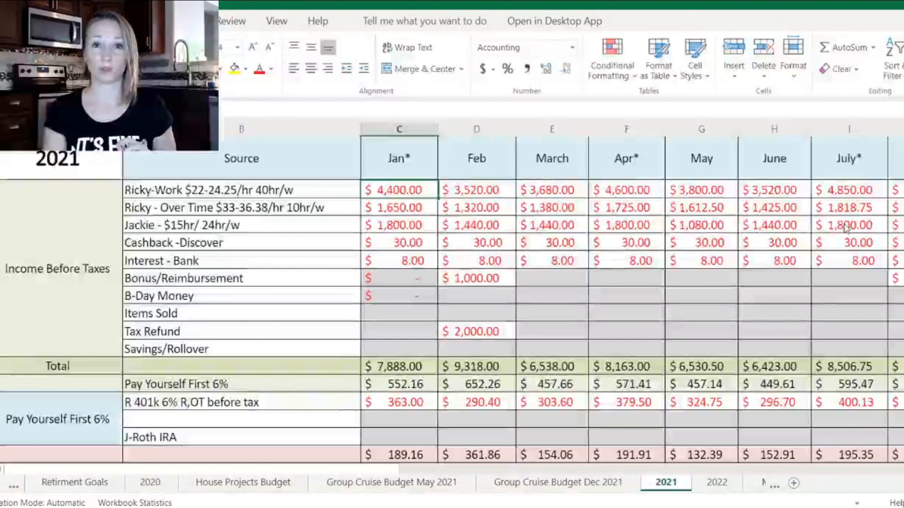
Examine the 2021 truck payment and the truck, car and mortgage principal rows across the months through column K.
{"action": "scroll", "coordinate": [845, 229], "scroll_direction": "down", "scroll_amount": 10}
{"action": "scroll", "coordinate": [697, 452], "scroll_direction": "down", "scroll_amount": 5}
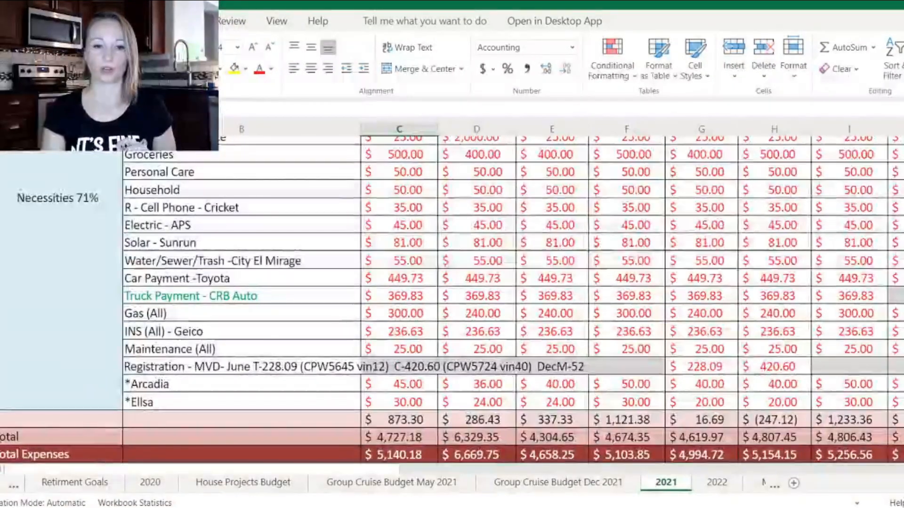
{"action": "scroll", "coordinate": [545, 323], "scroll_direction": "right", "scroll_amount": 3}
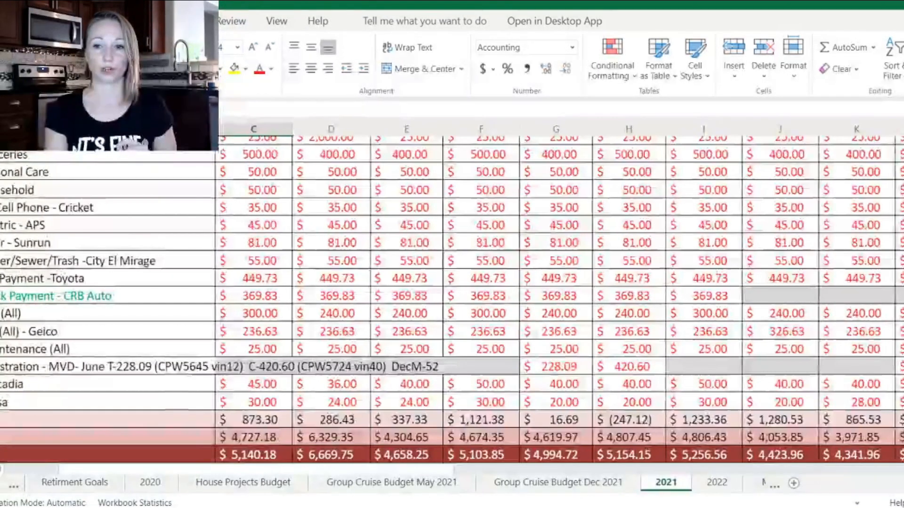
{"action": "scroll", "coordinate": [545, 301], "scroll_direction": "down", "scroll_amount": 3}
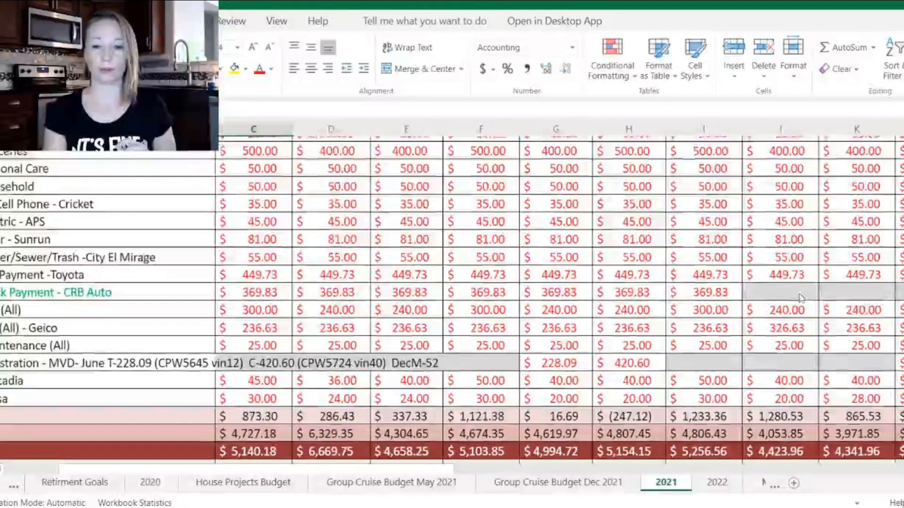
{"action": "scroll", "coordinate": [545, 301], "scroll_direction": "down", "scroll_amount": 2}
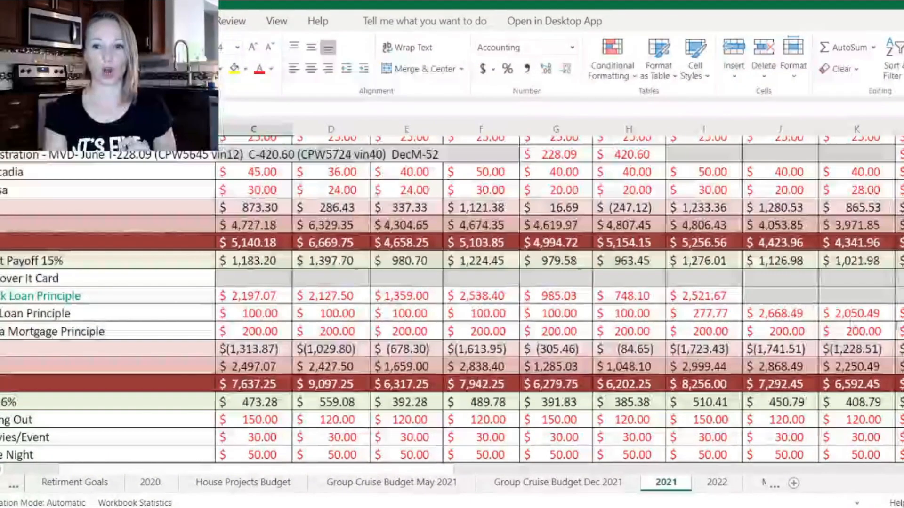
{"action": "scroll", "coordinate": [545, 301], "scroll_direction": "up", "scroll_amount": 6}
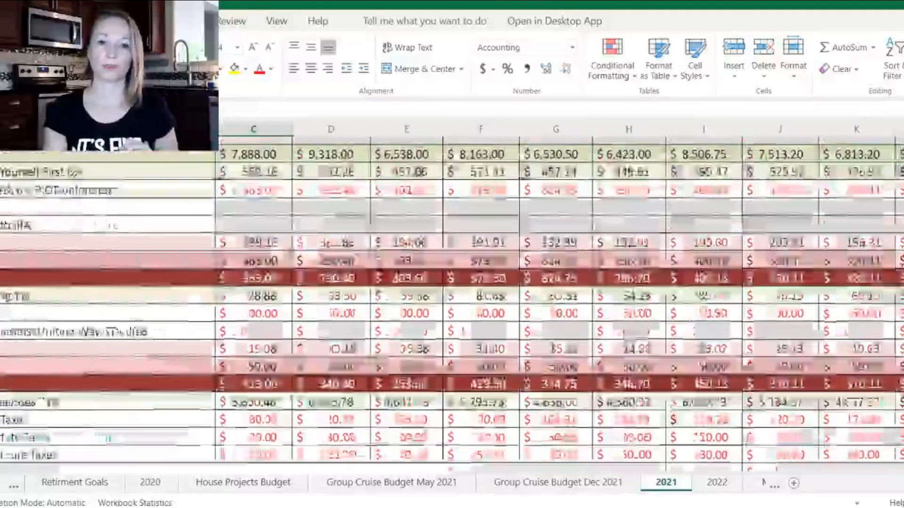